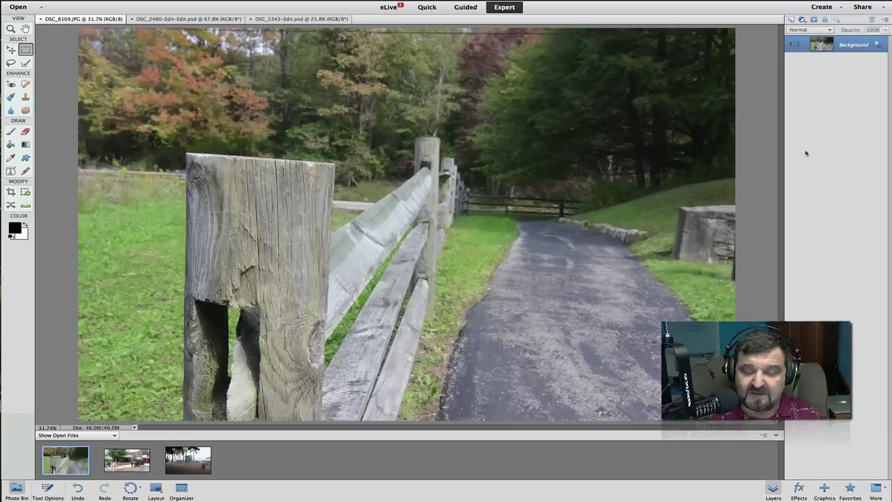
Duplicate the Background to Layer 1 and marquee-select the stone block beside the path
key("ctrl+j")
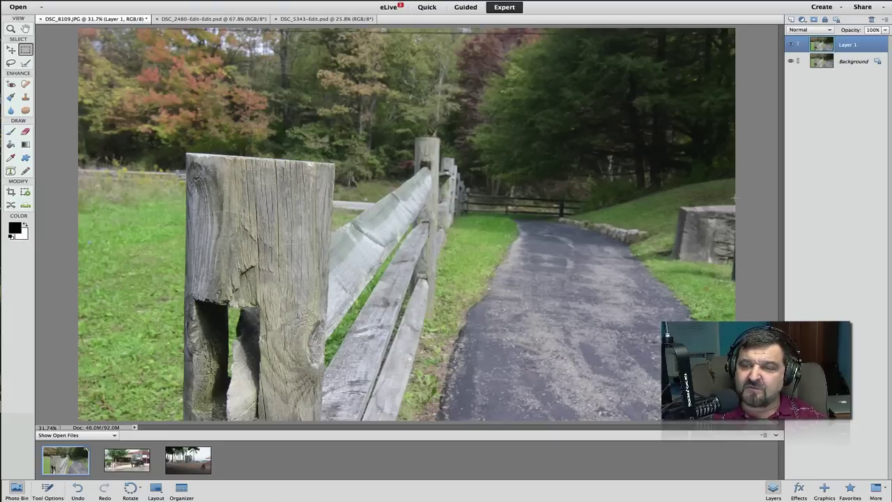
left_click_drag(732, 198, 671, 282)
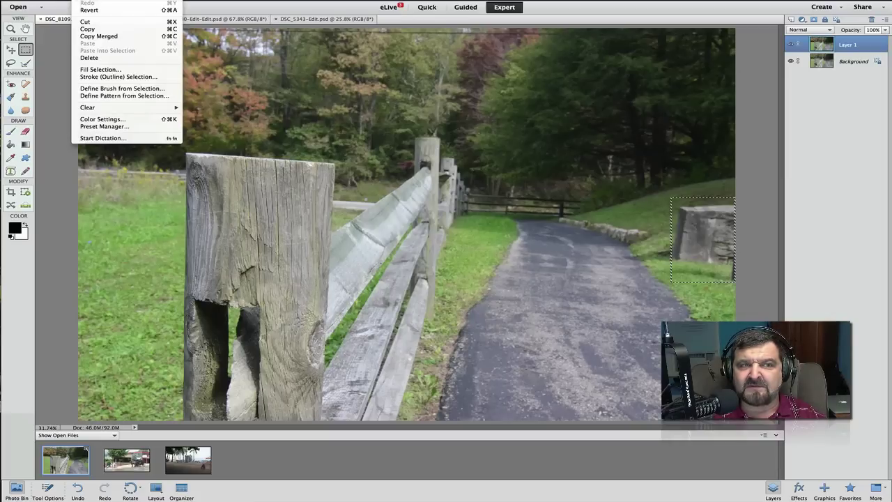
Try a fill on the stone selection, then revert DSC_8109.JPG to its original Background-only state
left_click(82, 72)
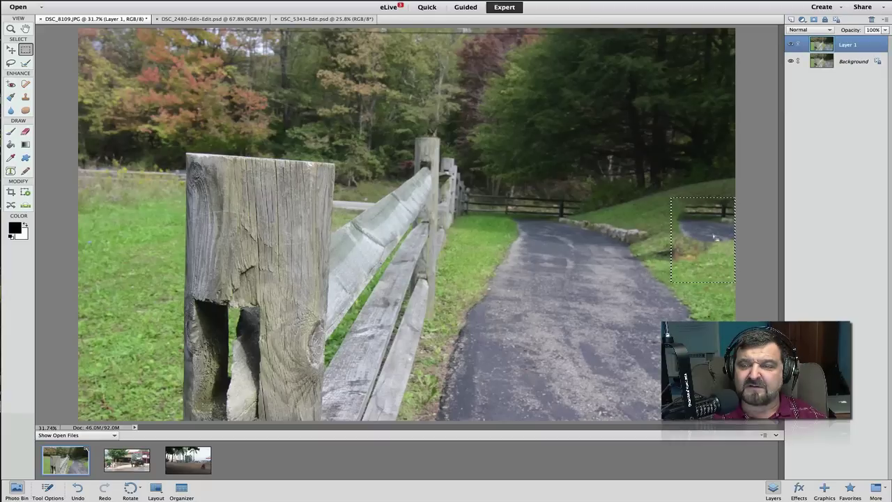
left_click(82, 0)
left_click(85, 10)
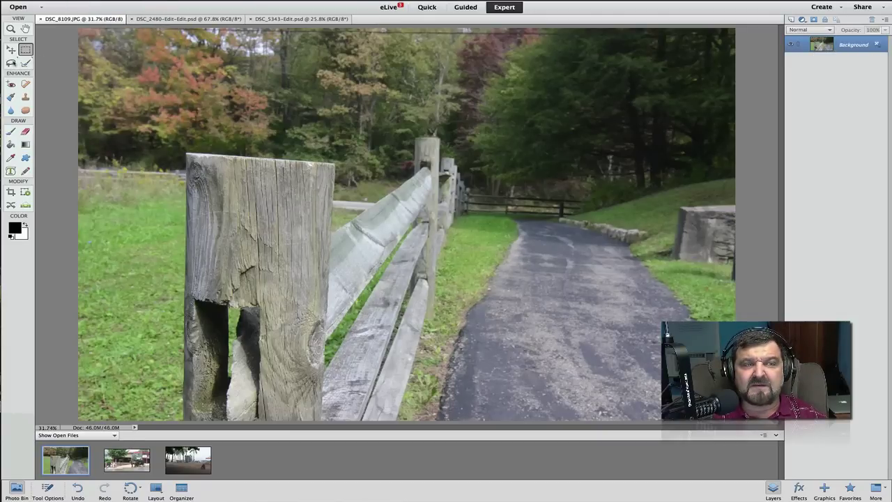
Lasso the stone block, Content-Aware fill it with the surrounding grass, and deselect
left_click(11, 63)
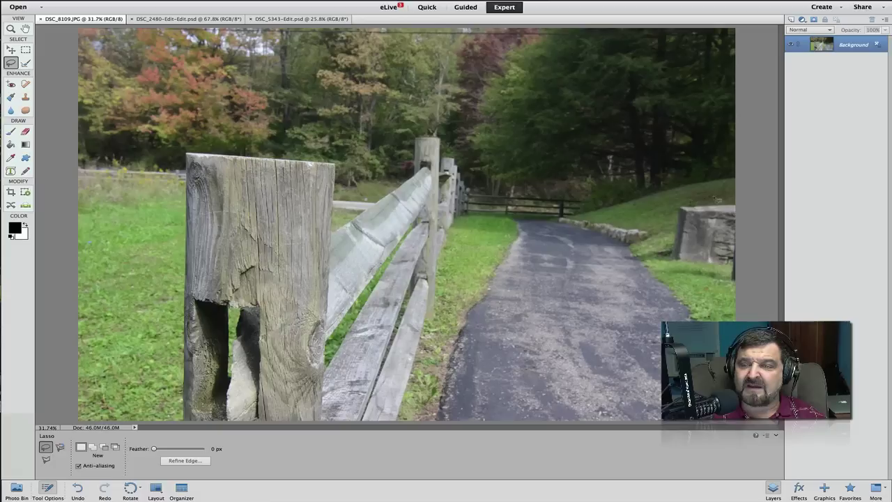
mouse_move(737, 206)
left_mouse_down()
mouse_move(682, 205)
mouse_move(670, 266)
mouse_move(732, 261)
mouse_move(736, 285)
mouse_move(735, 207)
left_mouse_up()
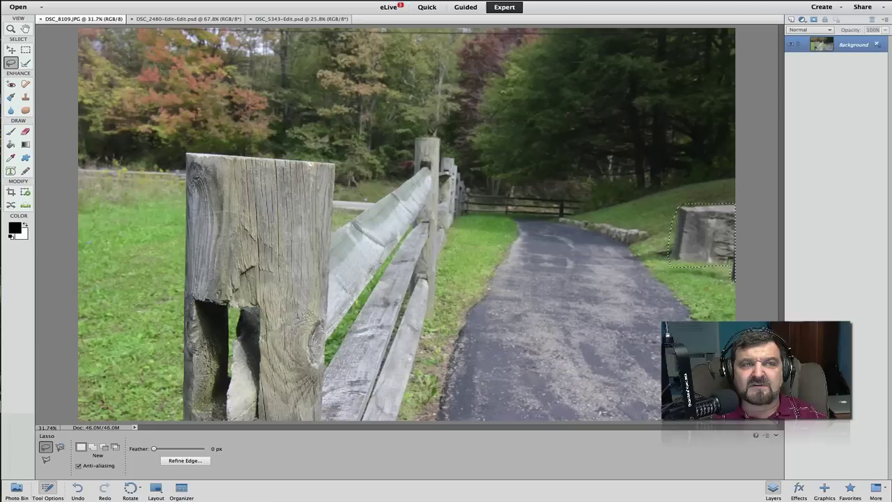
left_click(84, 0)
left_click(101, 69)
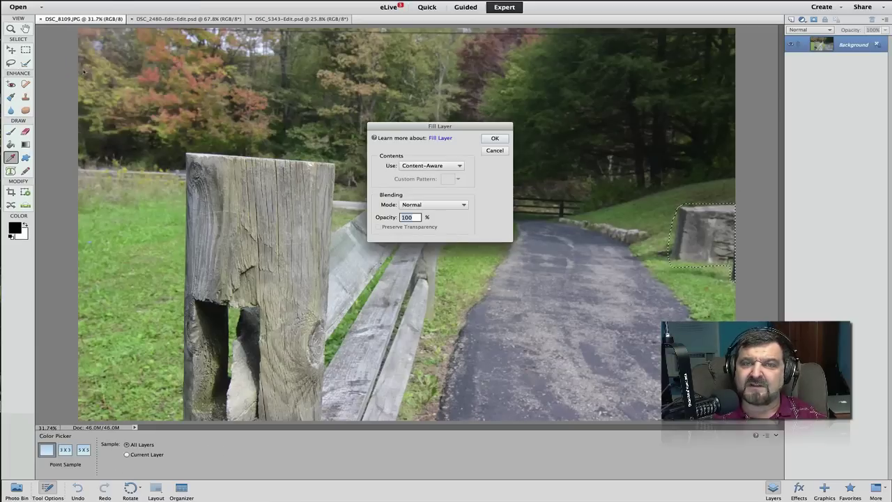
left_click(495, 138)
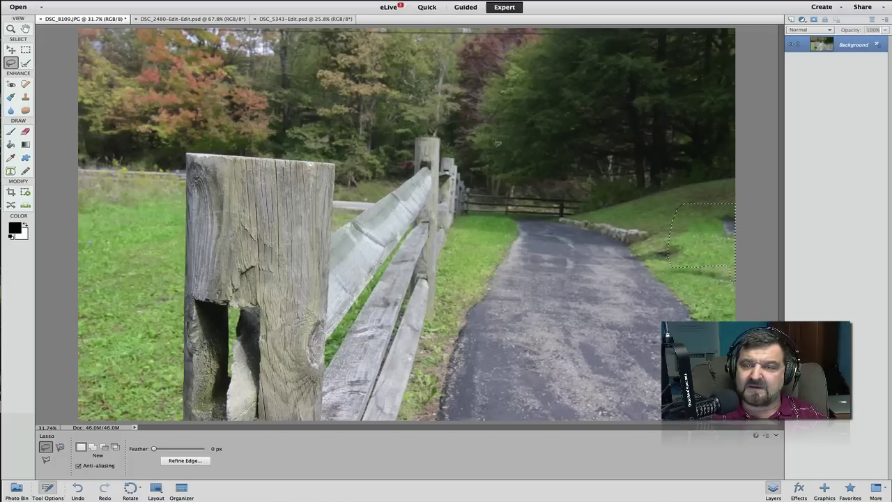
left_click(702, 242)
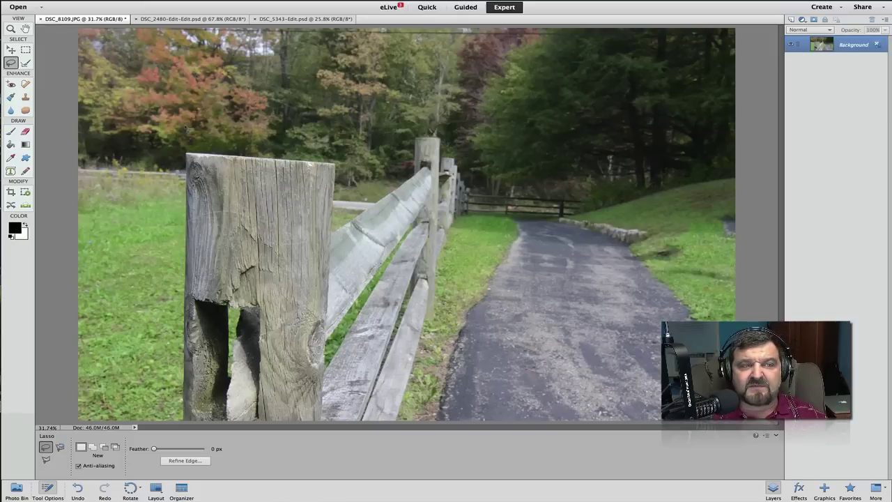
Set the Clone Stamp to a 300 px brush and sample the grass where the stone was
left_click(26, 98)
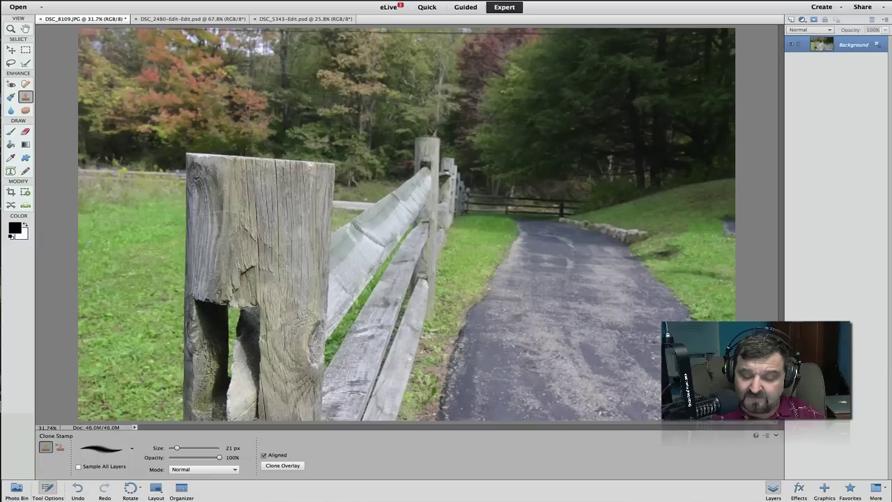
key("bracketright")
key("bracketright")
key("bracketright")
key("bracketright")
key("bracketright")
key("bracketright")
key("bracketright")
key("bracketright")
key("bracketright")
key("bracketright")
key("bracketright")
key("bracketright")
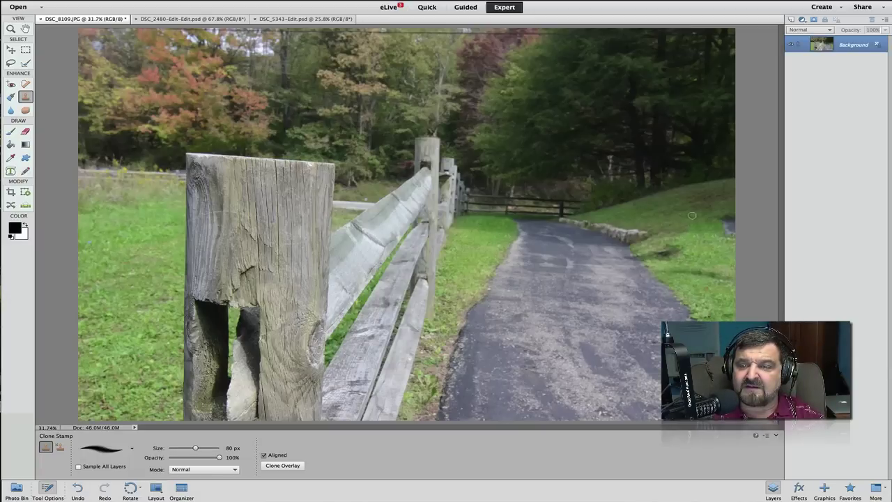
key("bracketright")
key("bracketright")
key("bracketright")
key("bracketright")
key("bracketright")
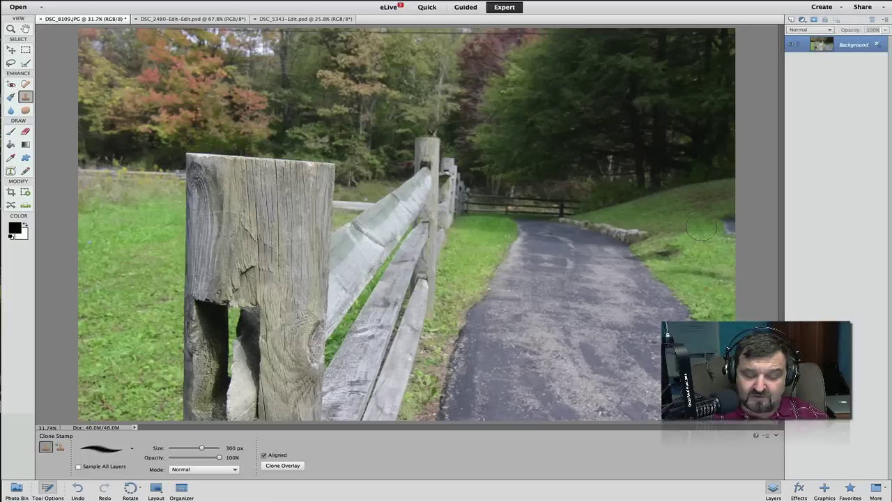
left_click(701, 226, "alt")
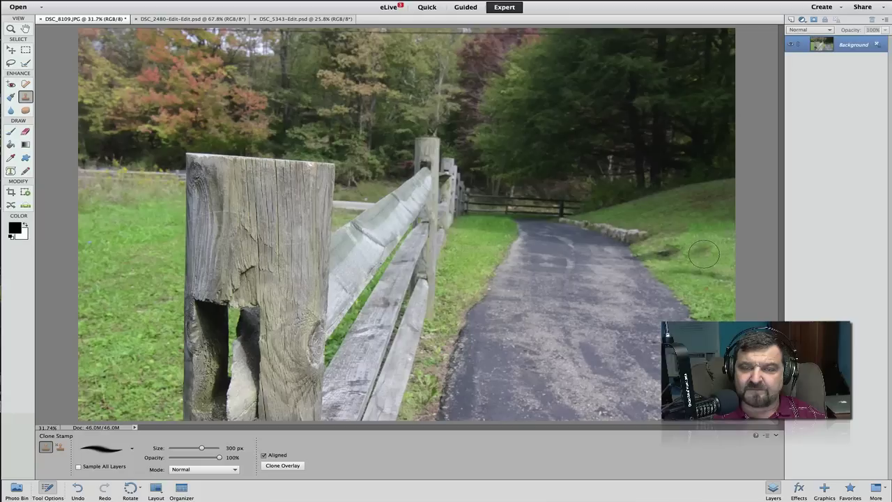
Switch to the street photo DSC_2480-Edit.psd from the Photo Bin and duplicate its Background to Layer 1
left_click(21, 490)
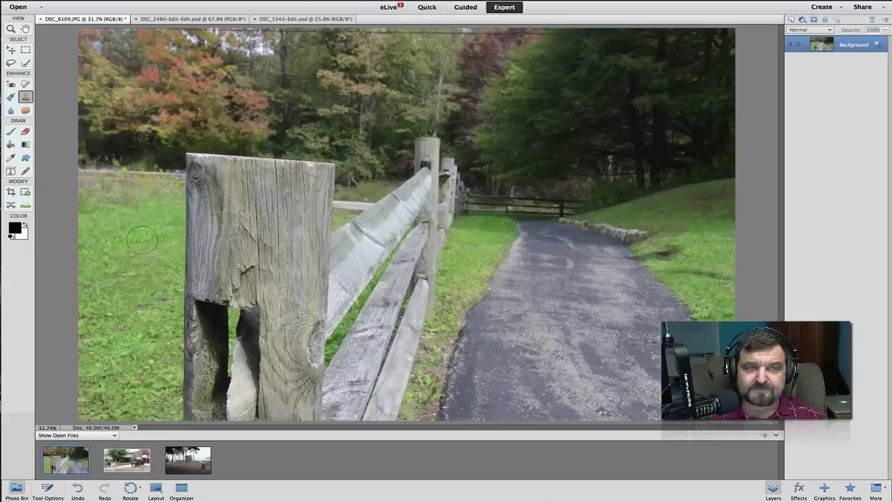
left_click(182, 19)
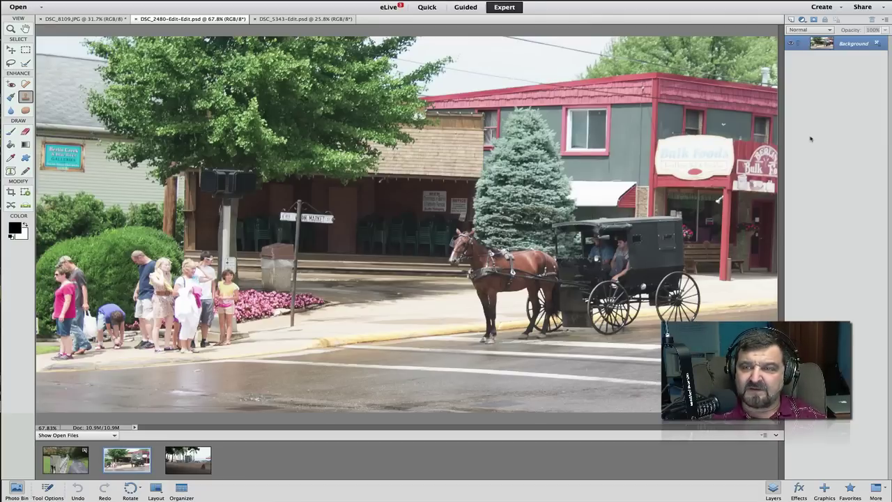
key("ctrl+j")
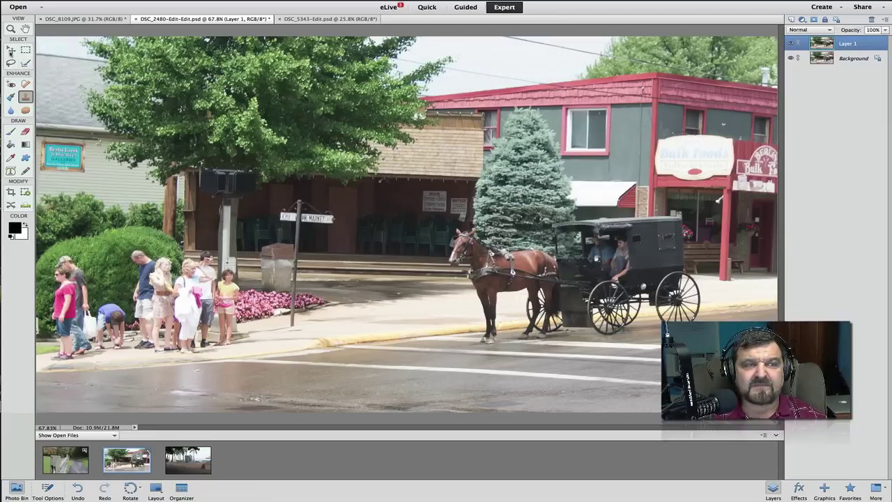
left_click(10, 49)
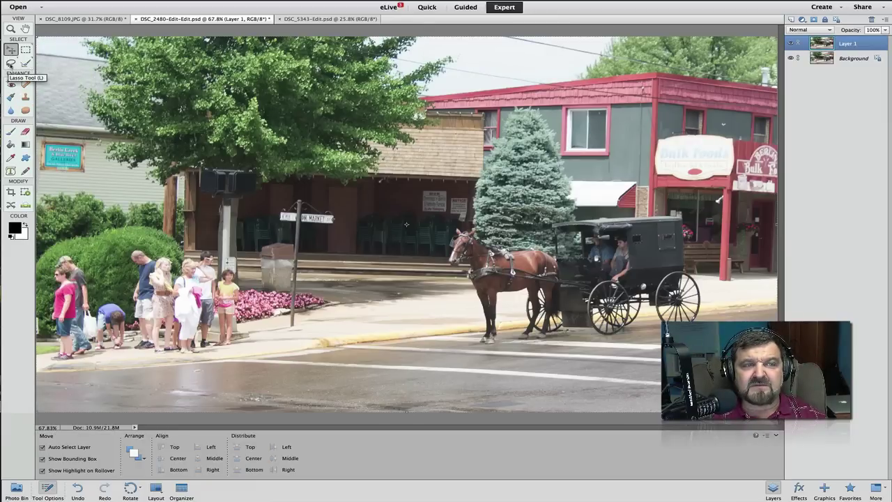
left_click(11, 63)
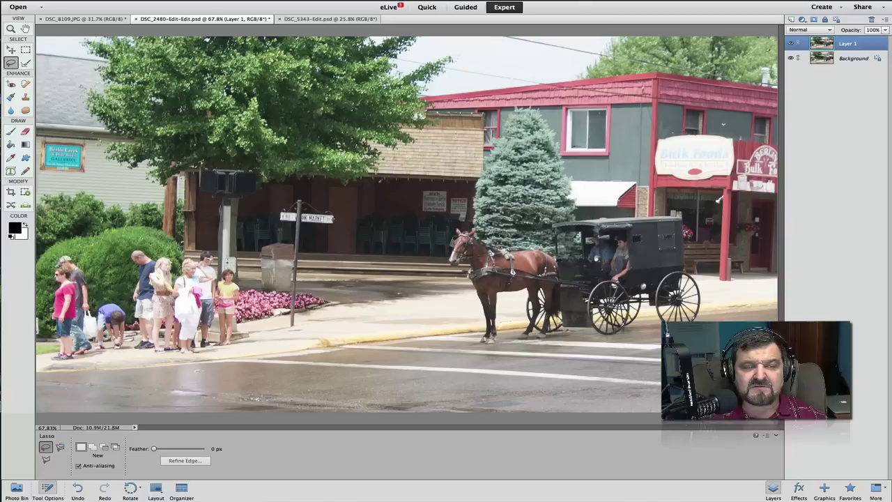
Lasso the area beside the bush at left, Content-Aware fill it, then deselect
left_click_drag(50, 317, 65, 258)
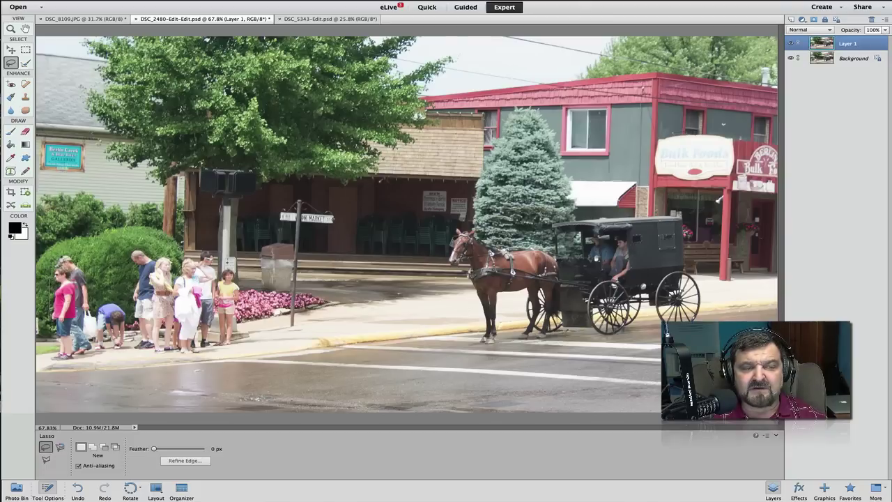
mouse_move(88, 294)
left_mouse_down()
mouse_move(96, 304)
mouse_move(123, 303)
mouse_move(136, 288)
mouse_move(138, 249)
mouse_move(182, 268)
mouse_move(210, 254)
mouse_move(222, 273)
mouse_move(247, 278)
mouse_move(247, 326)
mouse_move(236, 347)
mouse_move(199, 361)
mouse_move(117, 357)
mouse_move(51, 367)
mouse_move(54, 307)
left_mouse_up()
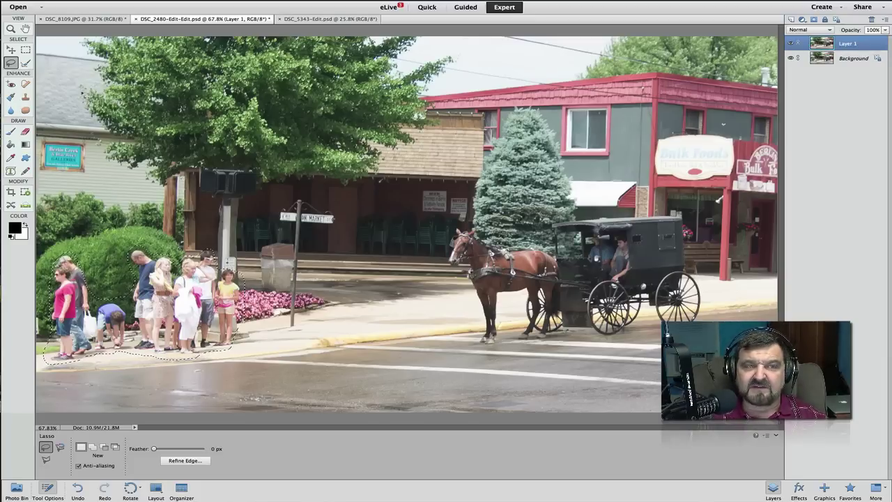
left_click(83, 0)
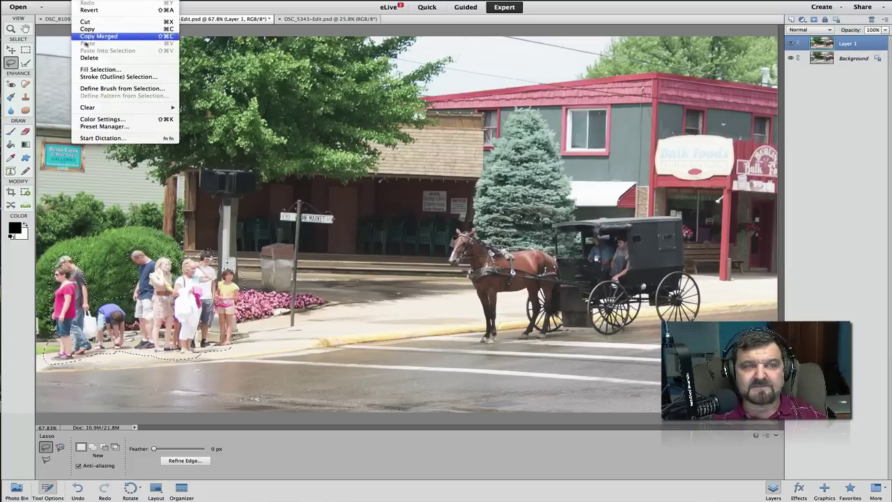
left_click(100, 69)
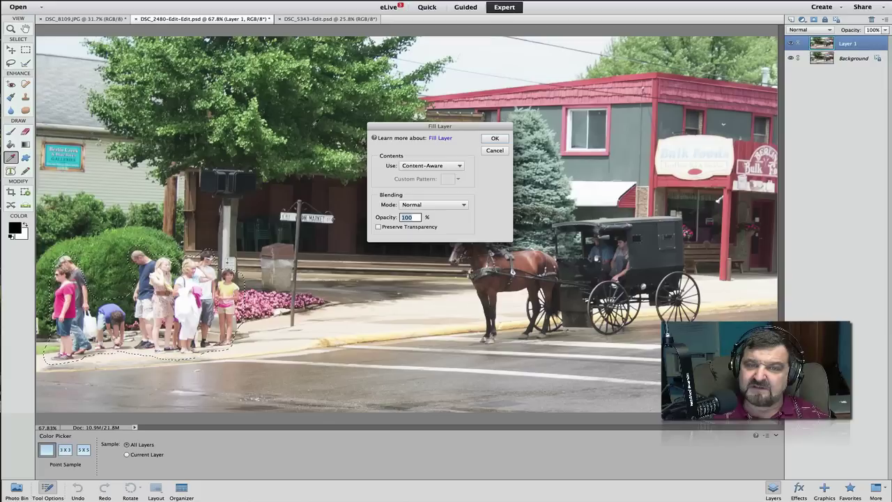
left_click(493, 139)
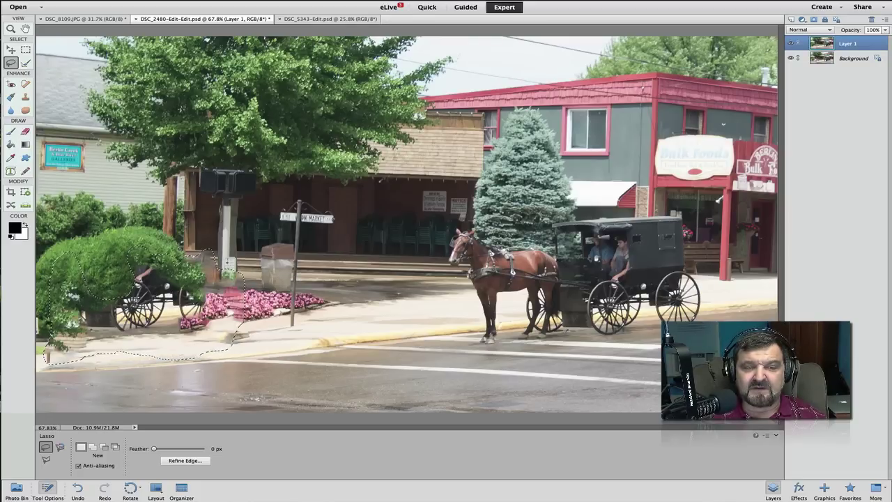
key("ctrl+d")
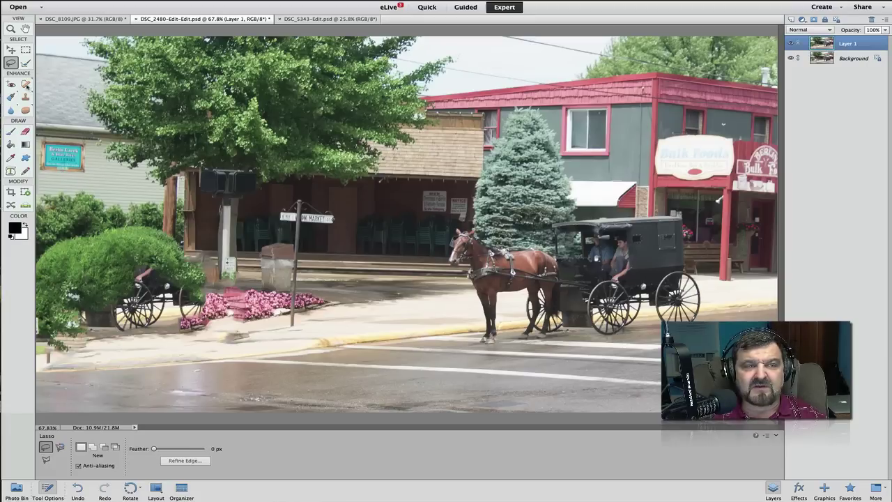
Heal away the left buggy and driver with a 50 px Spot Healing Brush, then show DSC_5343-Edit.psd
left_click(25, 84)
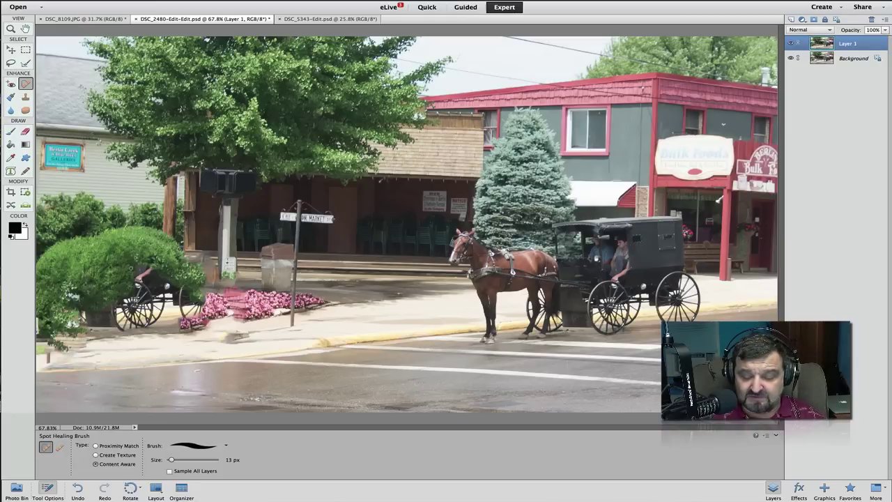
key("bracketright")
key("bracketright")
key("bracketright")
key("bracketright")
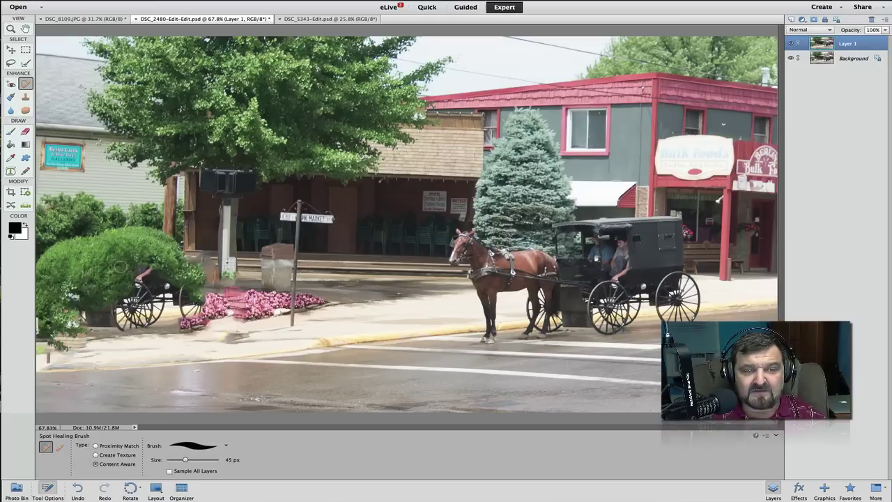
mouse_move(125, 267)
left_mouse_down()
mouse_move(164, 269)
mouse_move(125, 277)
mouse_move(171, 280)
mouse_move(101, 286)
mouse_move(185, 280)
mouse_move(187, 314)
mouse_move(195, 311)
mouse_move(185, 299)
mouse_move(152, 295)
mouse_move(148, 322)
mouse_move(133, 329)
mouse_move(115, 317)
mouse_move(112, 301)
mouse_move(138, 298)
mouse_move(137, 316)
mouse_move(168, 329)
left_mouse_up()
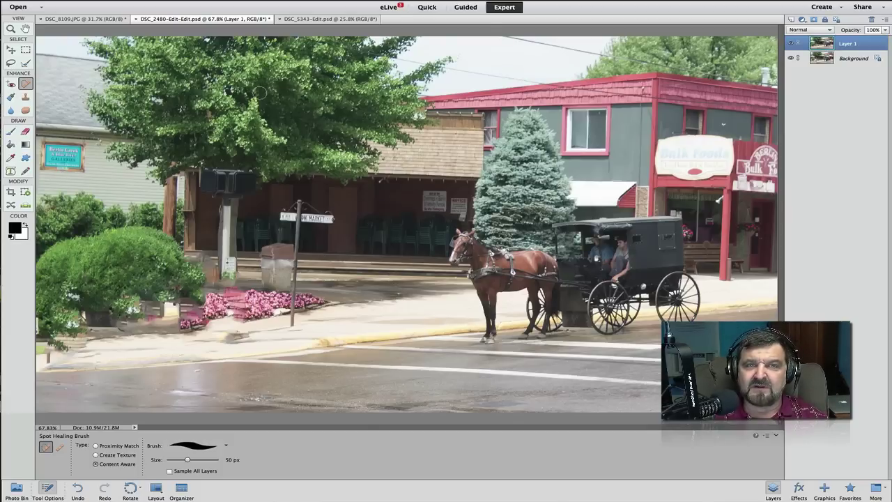
left_click(321, 19)
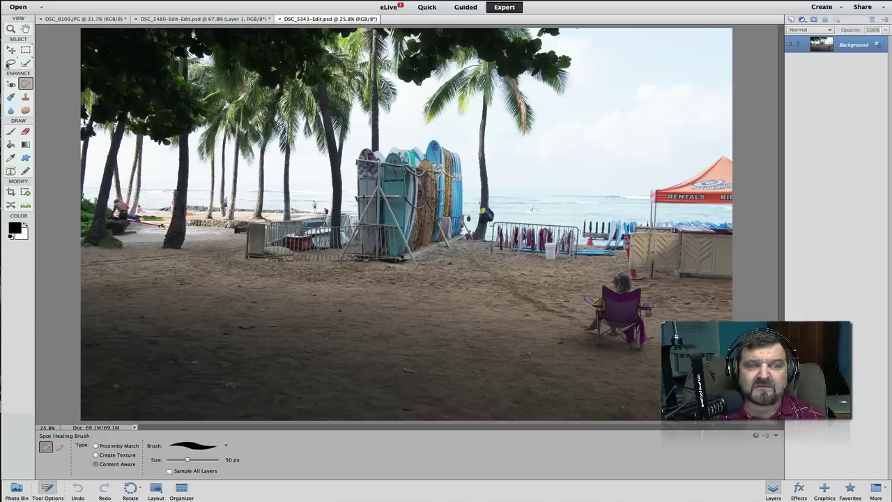
left_click(10, 62)
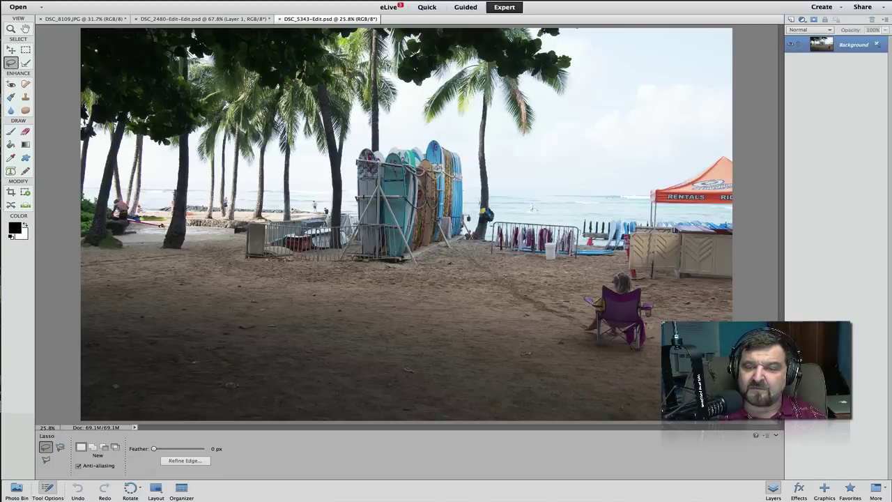
mouse_move(655, 341)
left_mouse_down()
mouse_move(637, 358)
mouse_move(616, 355)
mouse_move(634, 354)
mouse_move(652, 324)
left_mouse_up()
key("ctrl+d")
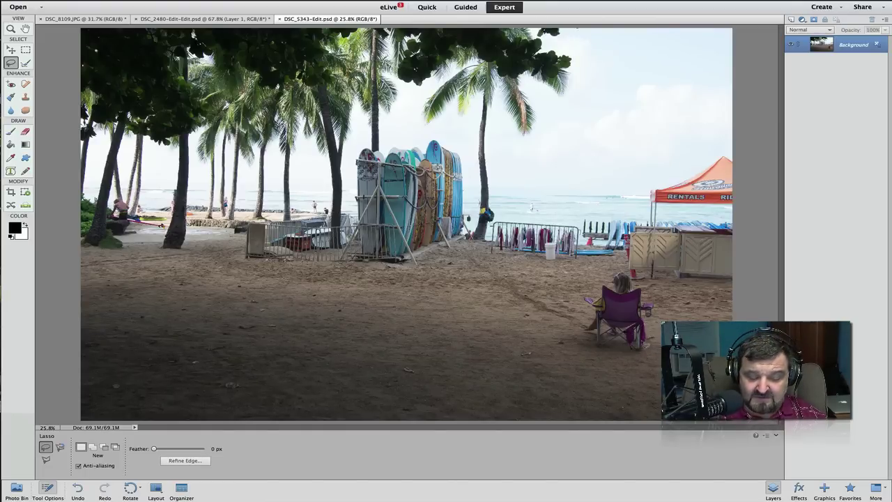
Duplicate the beach photo to Layer 1, lasso the girl in the purple chair, and Content-Aware fill her
key("ctrl+j")
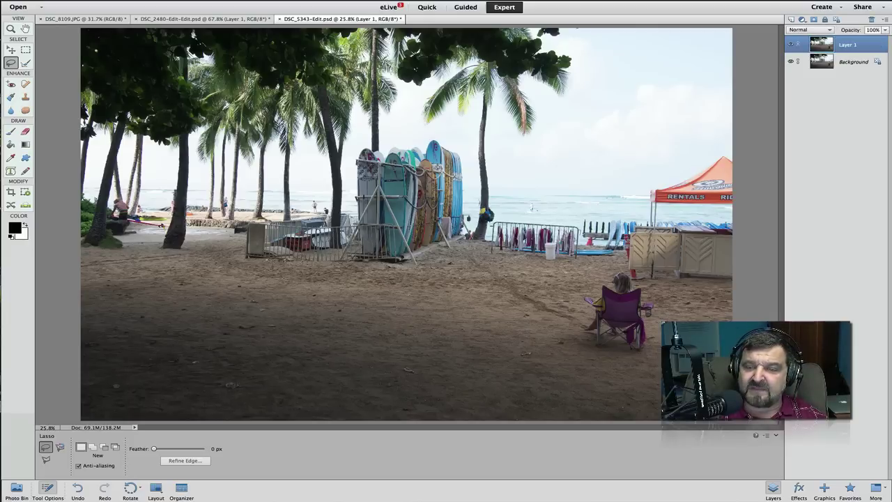
mouse_move(652, 327)
left_mouse_down()
mouse_move(650, 352)
mouse_move(602, 353)
mouse_move(583, 332)
mouse_move(583, 292)
mouse_move(629, 273)
mouse_move(662, 307)
mouse_move(648, 342)
left_mouse_up()
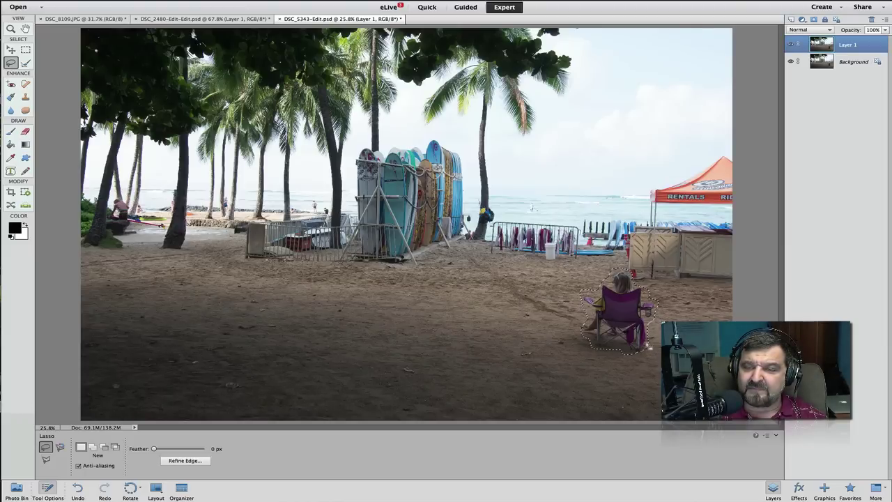
left_click(84, 2)
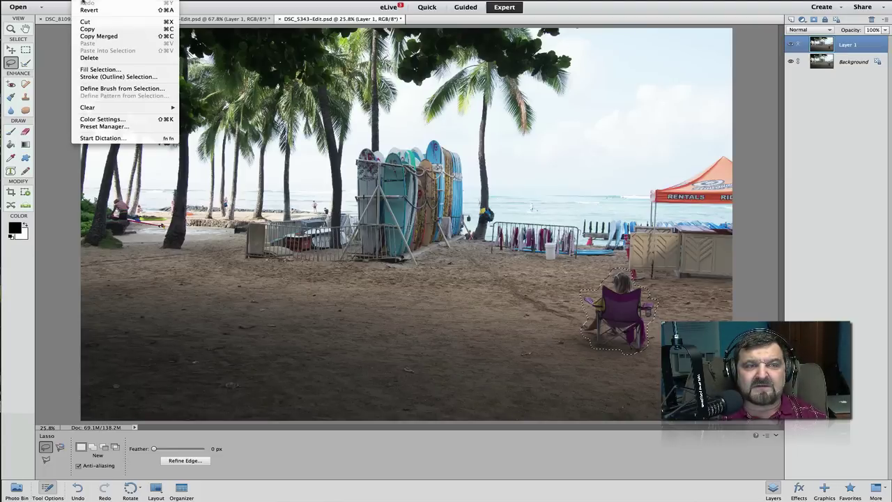
left_click(93, 70)
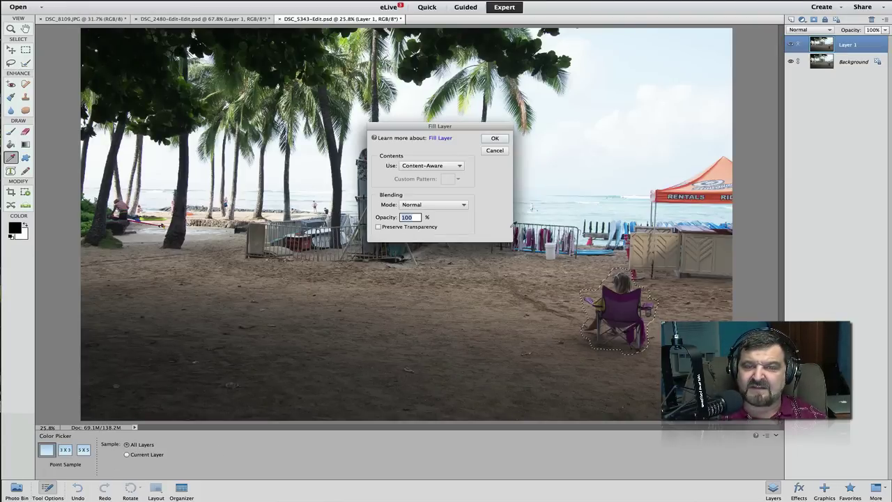
left_click(495, 138)
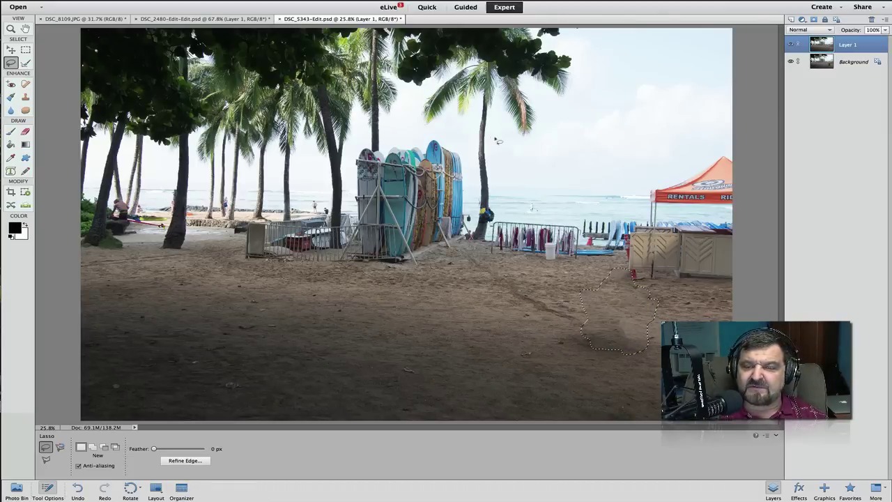
Lasso the person under the left palms and Content-Aware fill them, reapplying the fill with redo
left_click(499, 141)
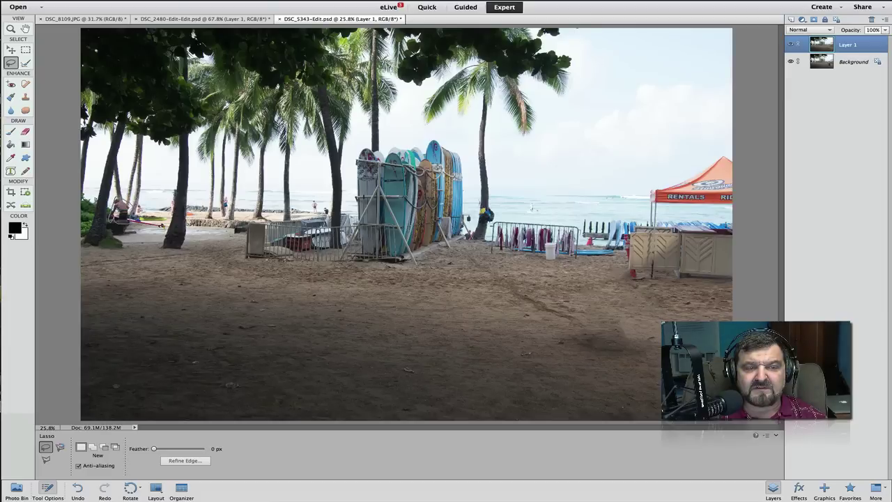
left_click_drag(137, 213, 126, 216)
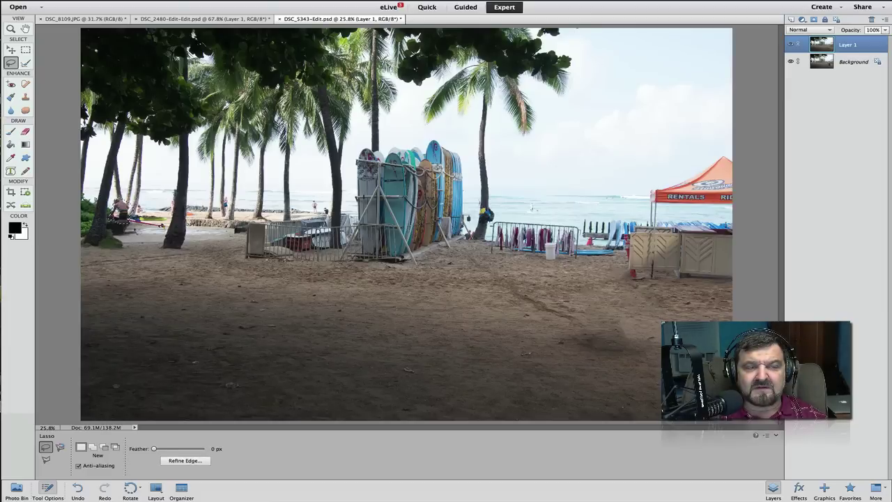
left_click(83, 0)
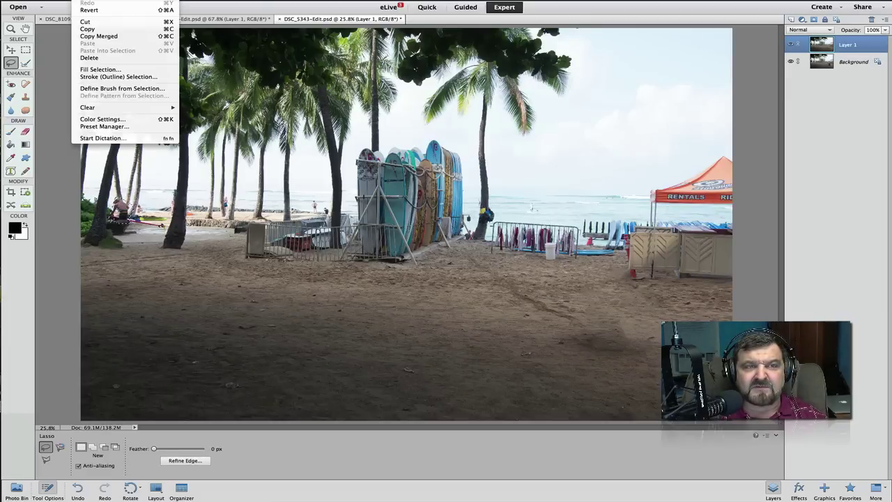
left_click(93, 69)
left_click(492, 138)
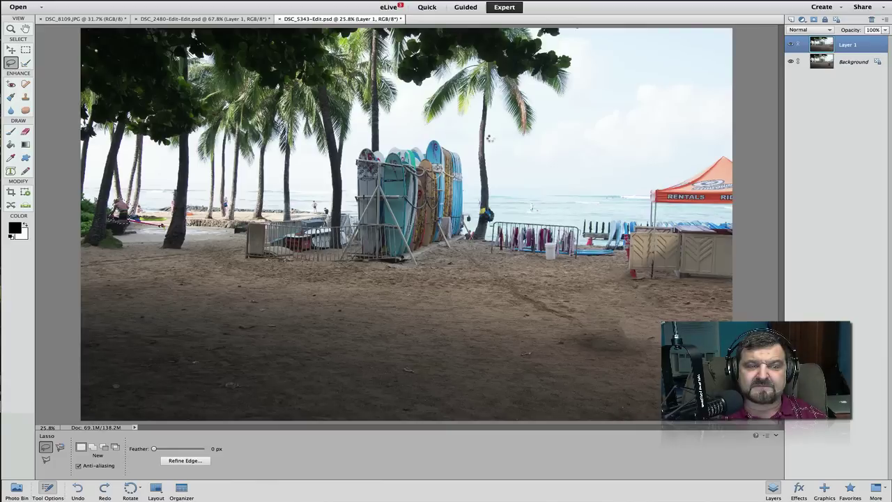
key("ctrl+y")
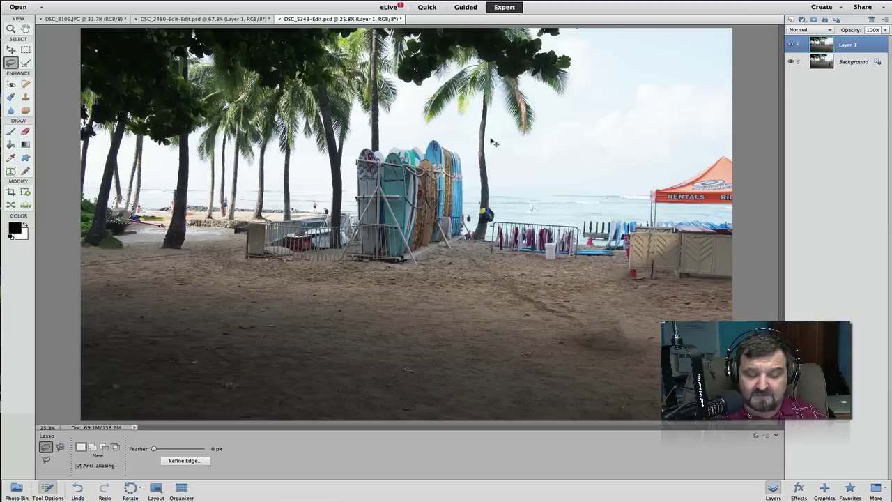
Content-Aware fill the small shoreline figure left of the surfboard rack, then redo the fill
key("ctrl+d")
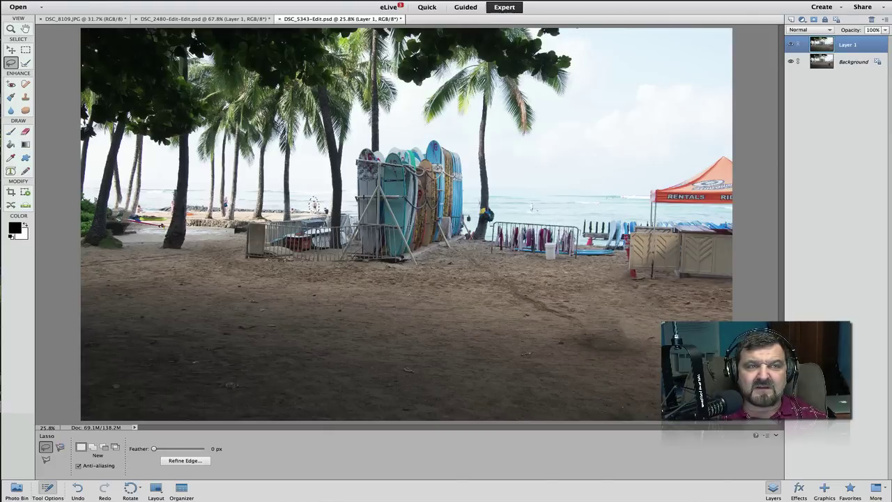
left_click(88, 0)
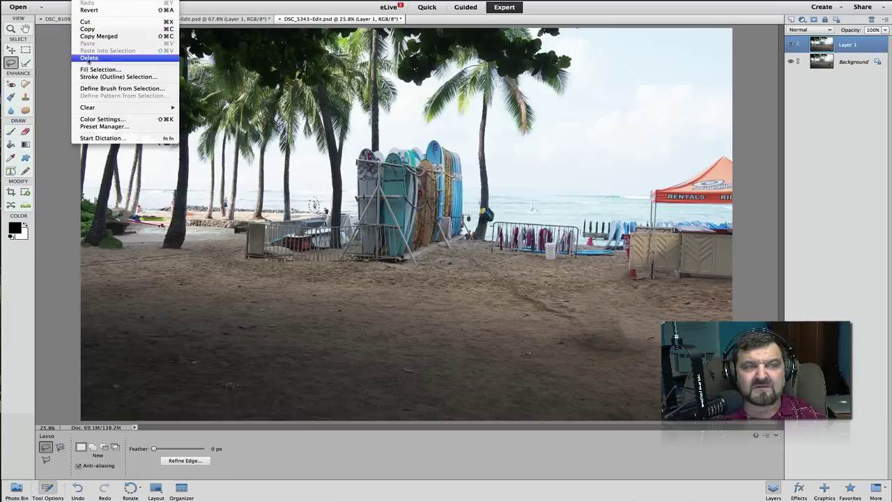
left_click(91, 69)
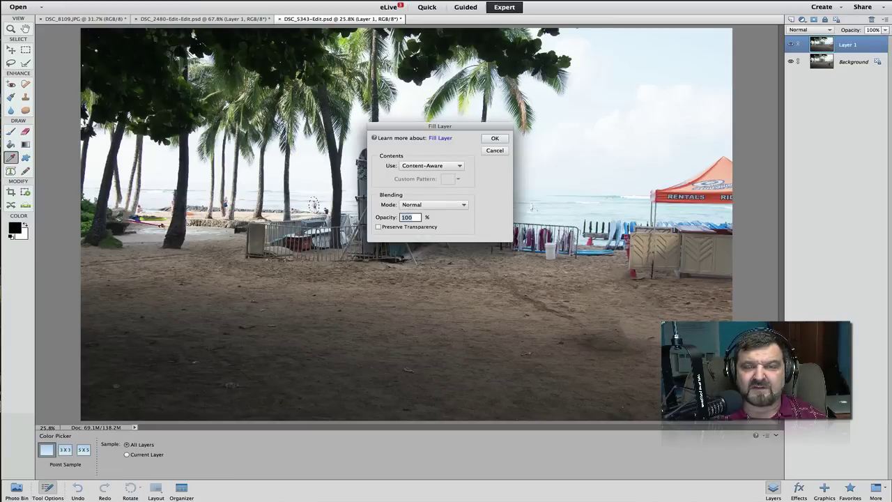
left_click(494, 144)
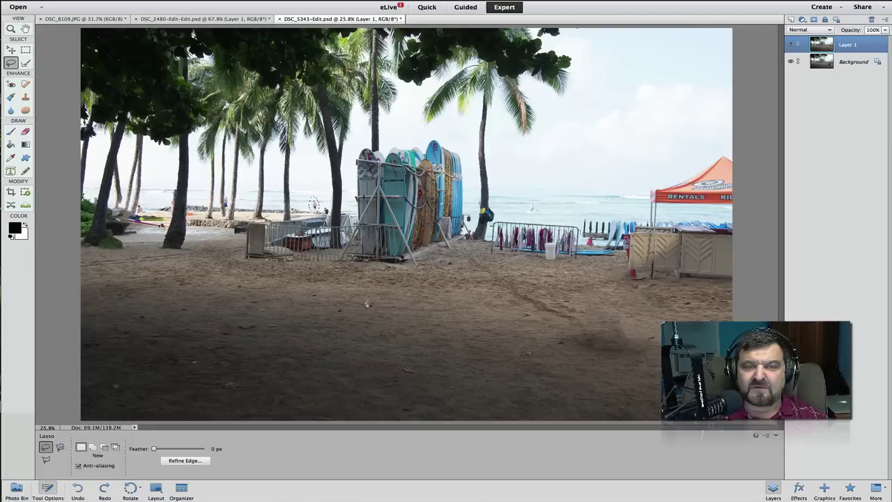
key("ctrl+y")
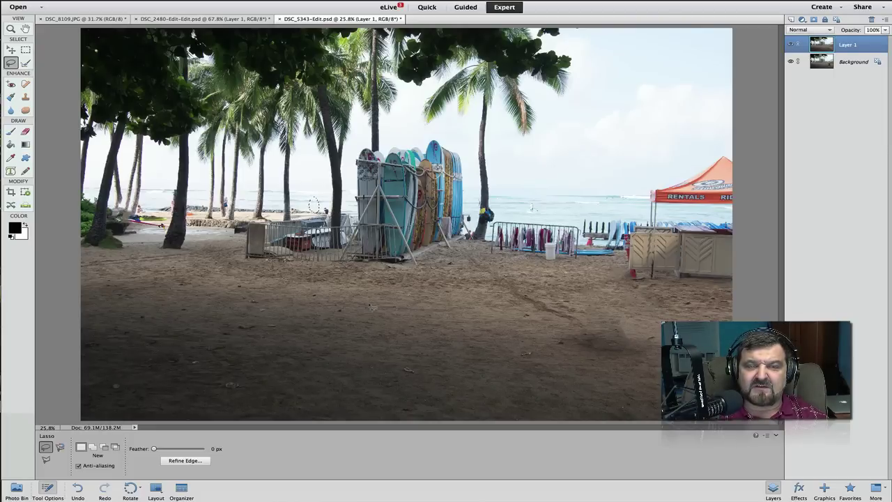